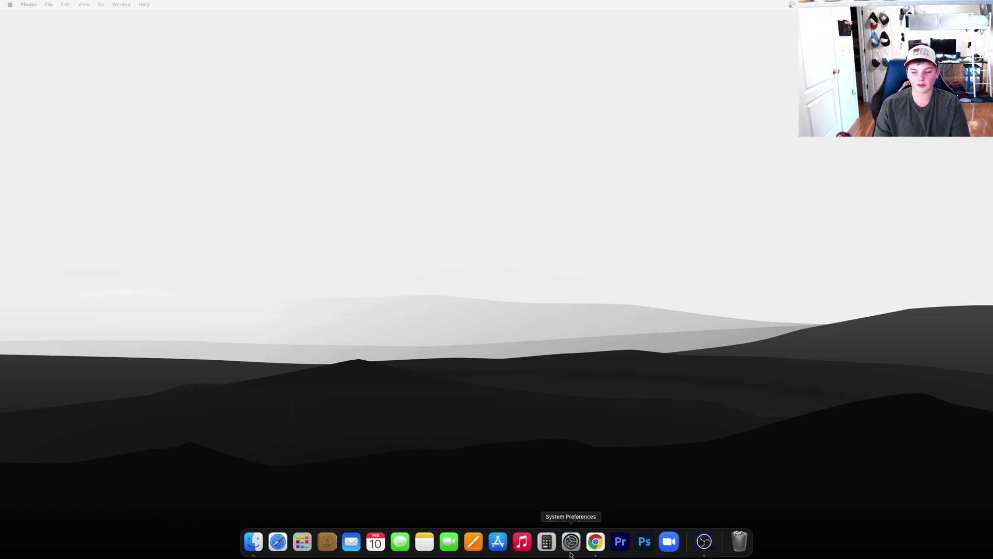
Go to fabricmc.net in Chrome and download the Fabric installer (Universal/.JAR).
{"action": "left_click", "coordinate": [595, 548]}
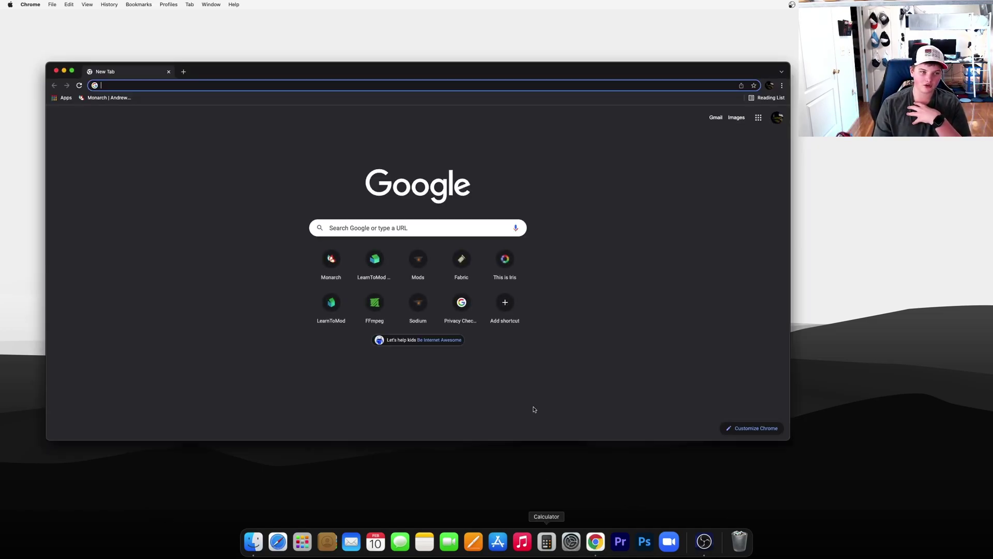
{"action": "type", "text": "fabricmc.net"}
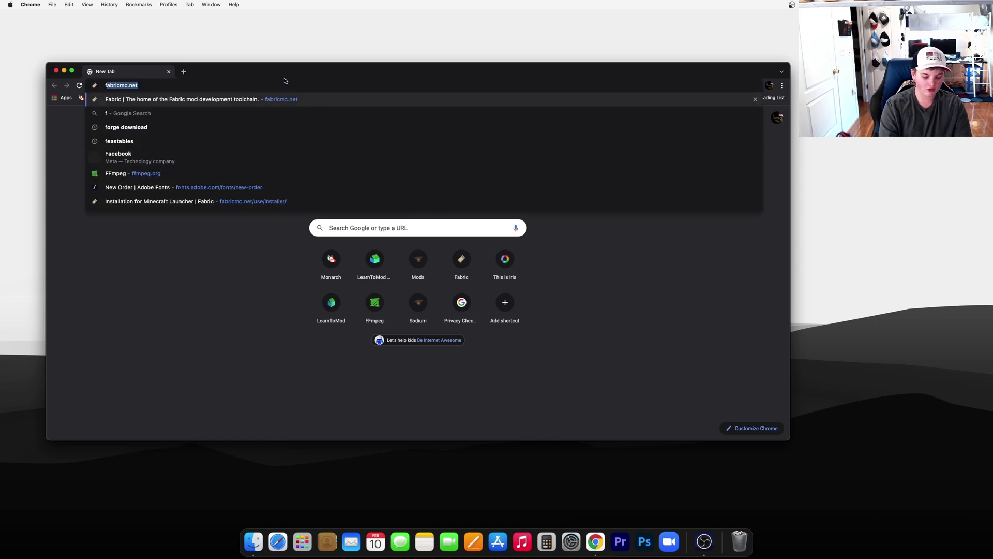
{"action": "key", "text": "Return"}
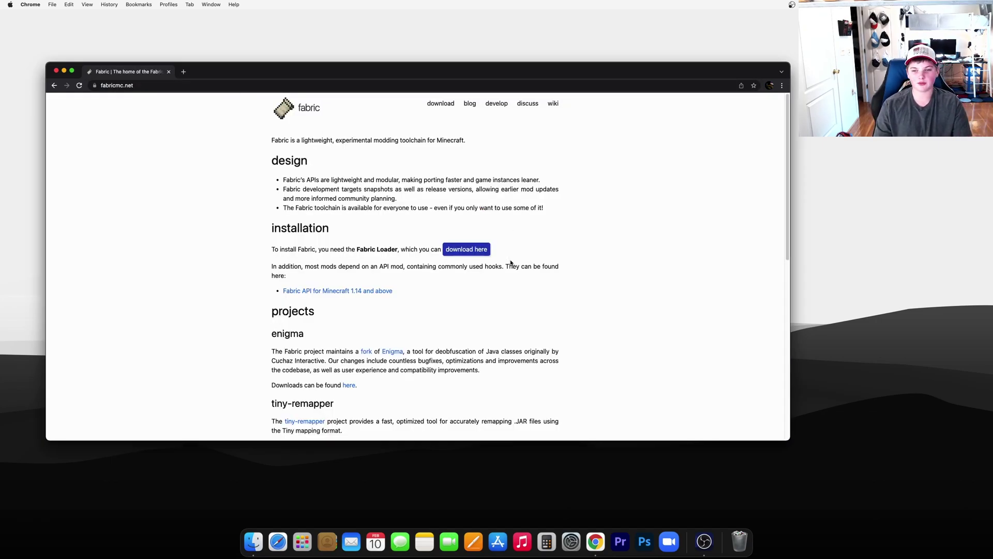
{"action": "left_click", "coordinate": [449, 251]}
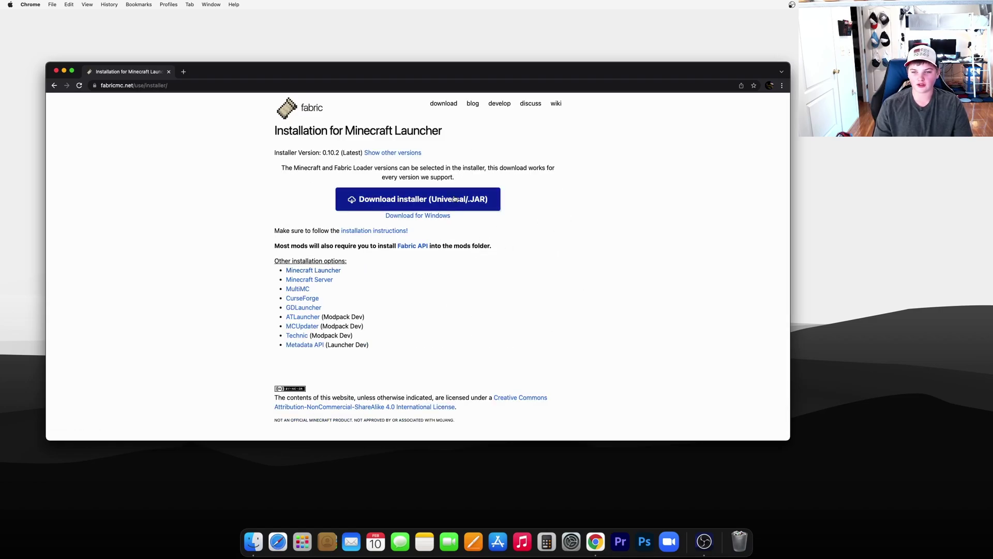
{"action": "left_click", "coordinate": [417, 201]}
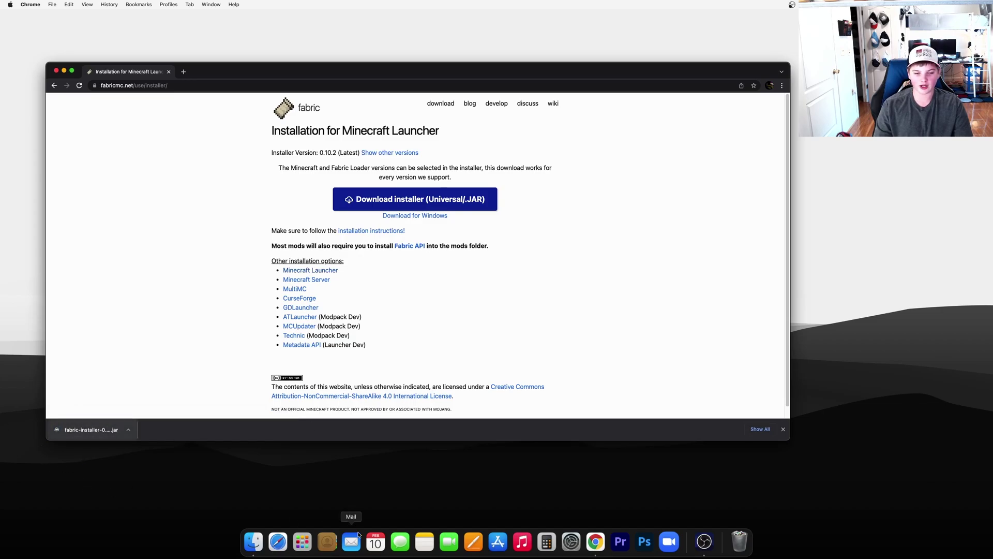
Move the Fabric installer jar to the desktop centre and run it with Jar Launcher.
{"action": "left_click", "coordinate": [64, 71]}
{"action": "left_click_drag", "start_coordinate": [80, 480], "coordinate": [435, 239]}
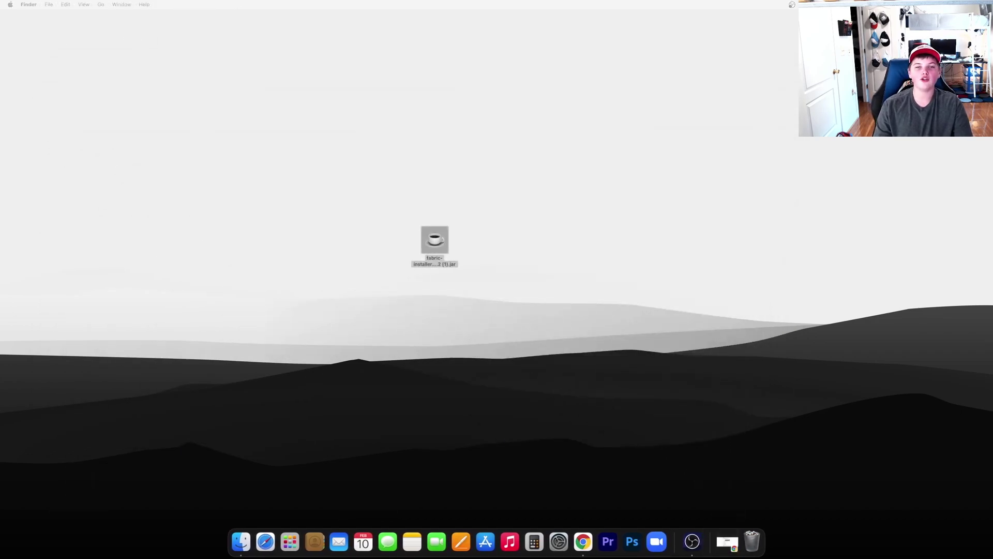
{"action": "right_click", "coordinate": [437, 242]}
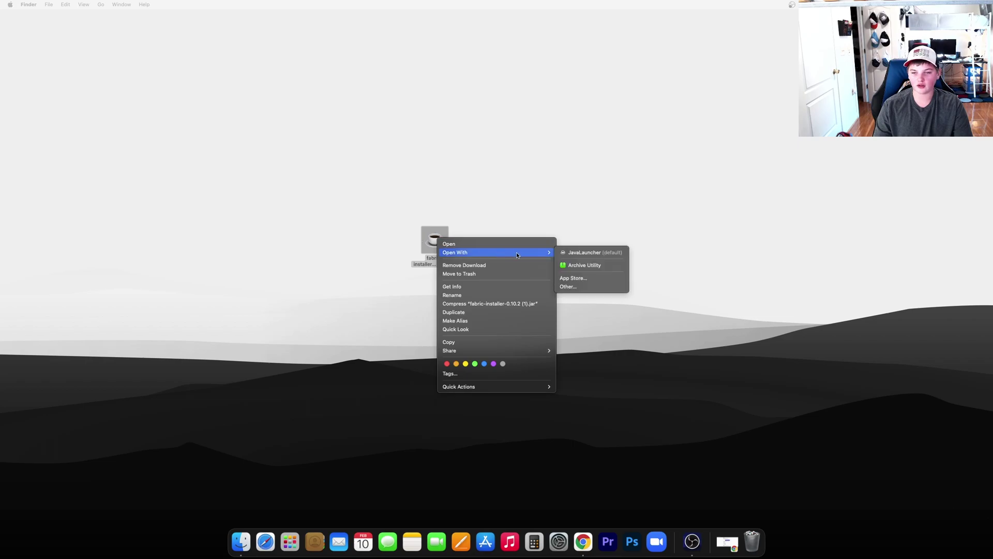
{"action": "left_click", "coordinate": [575, 253]}
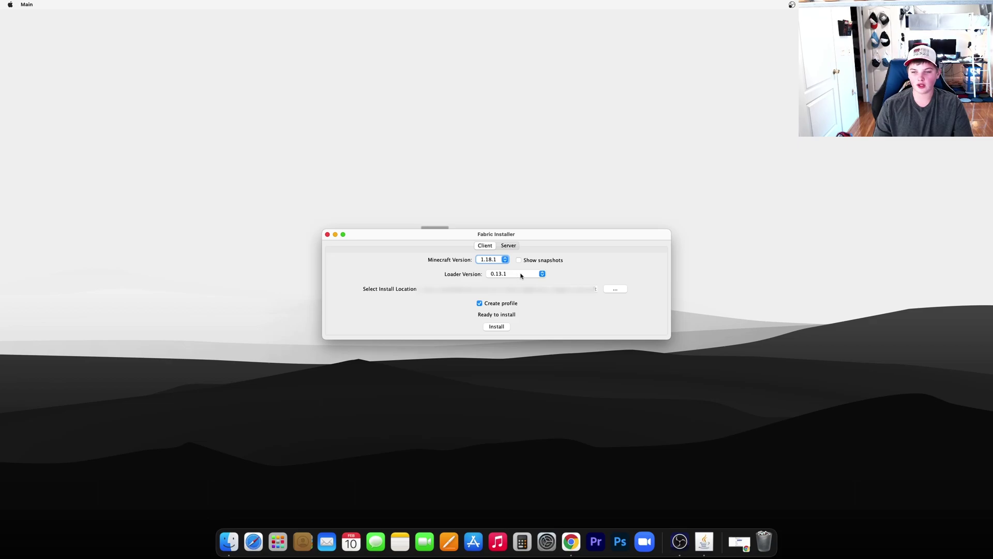
Install Fabric Loader 0.13.1 for Minecraft 1.18.1 with a profile, then close the installer.
{"action": "left_click", "coordinate": [524, 275]}
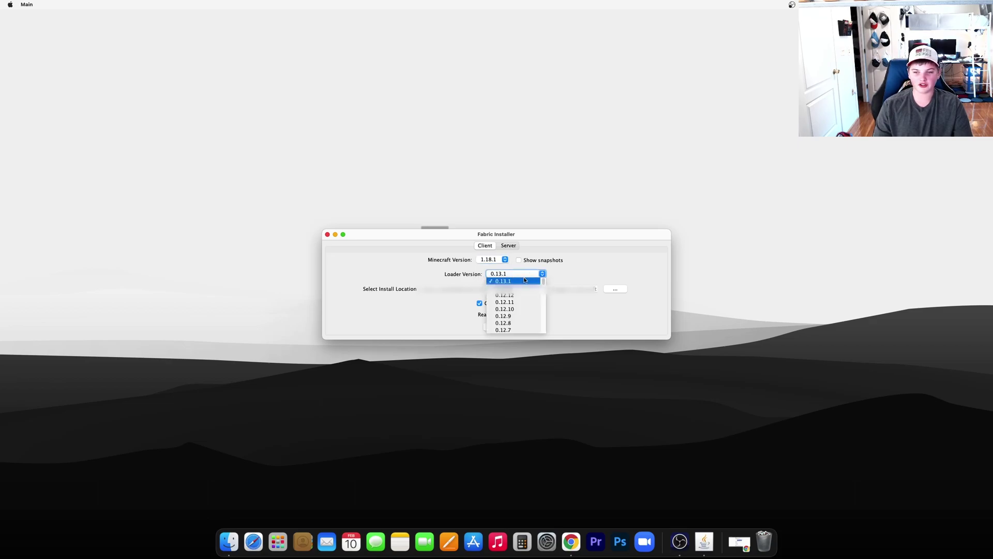
{"action": "left_click", "coordinate": [522, 274]}
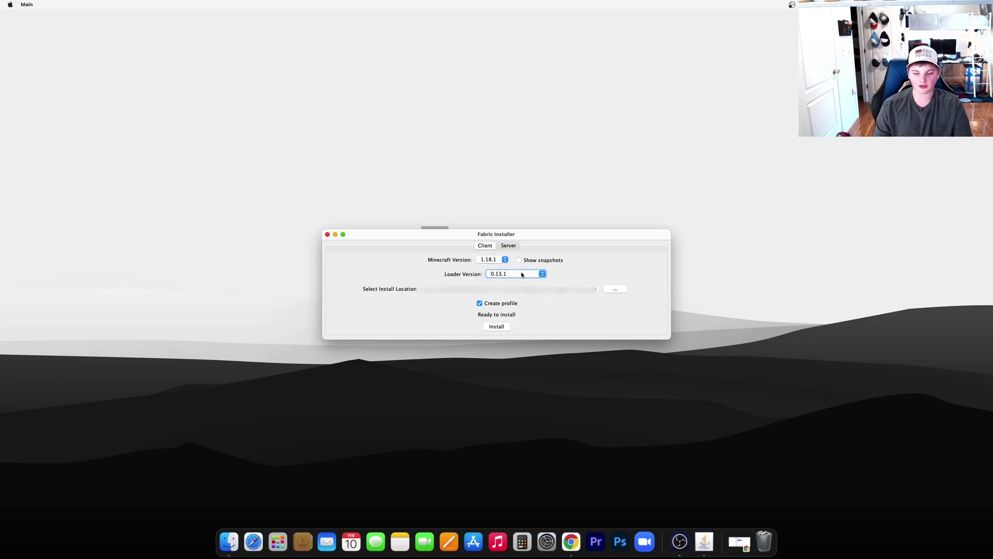
{"action": "left_click", "coordinate": [500, 327]}
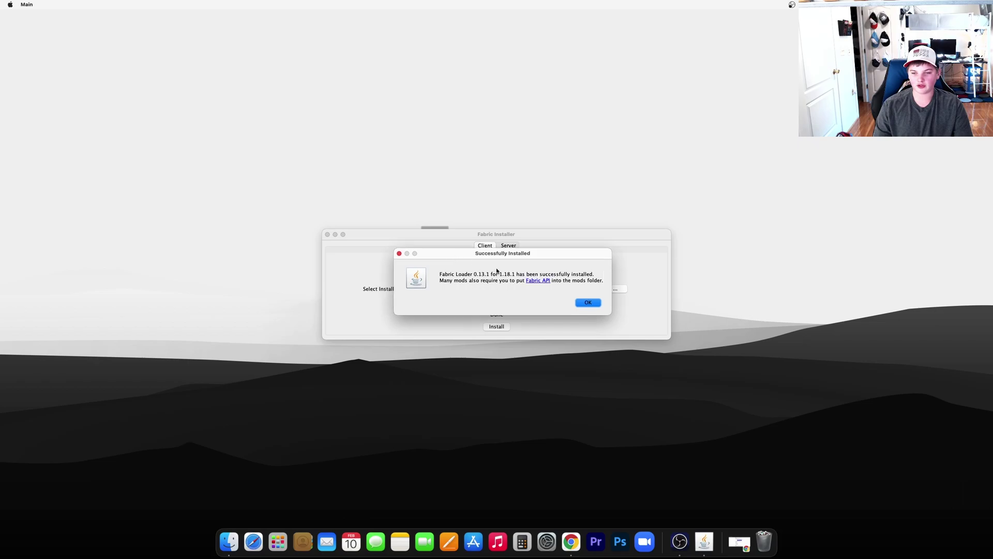
{"action": "left_click", "coordinate": [590, 303]}
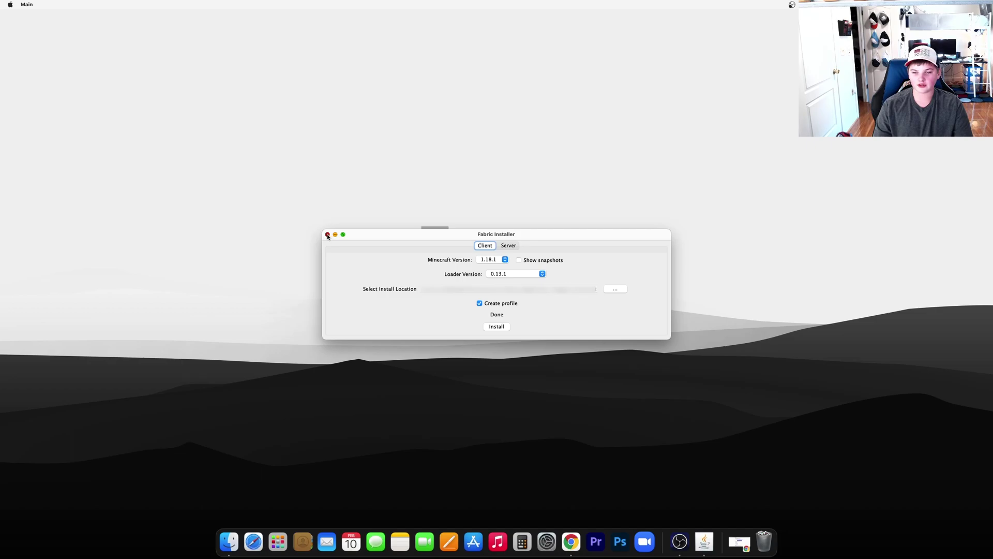
{"action": "left_click", "coordinate": [327, 236]}
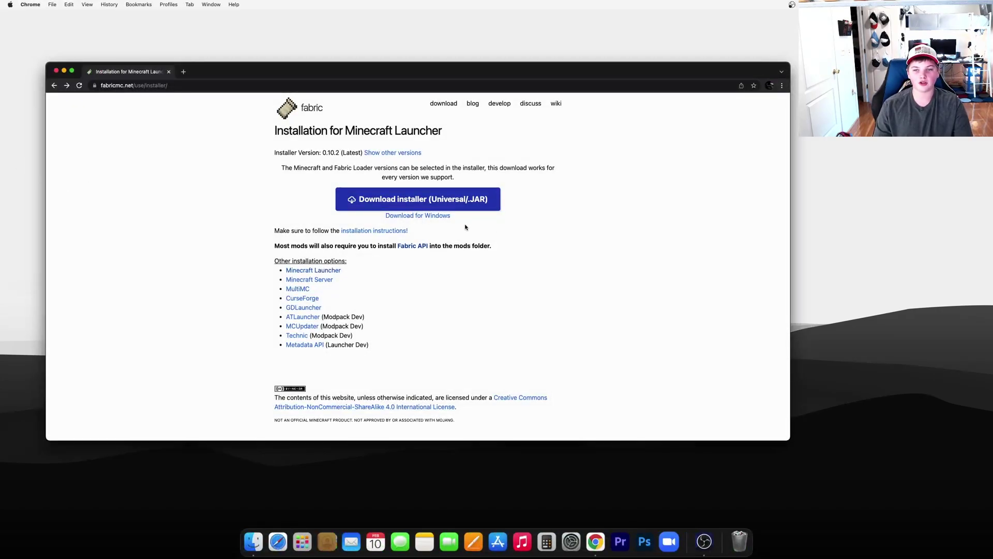
Download the Fabric API 0.46.4+1.18 main file from its CurseForge Files list.
{"action": "left_click", "coordinate": [417, 247]}
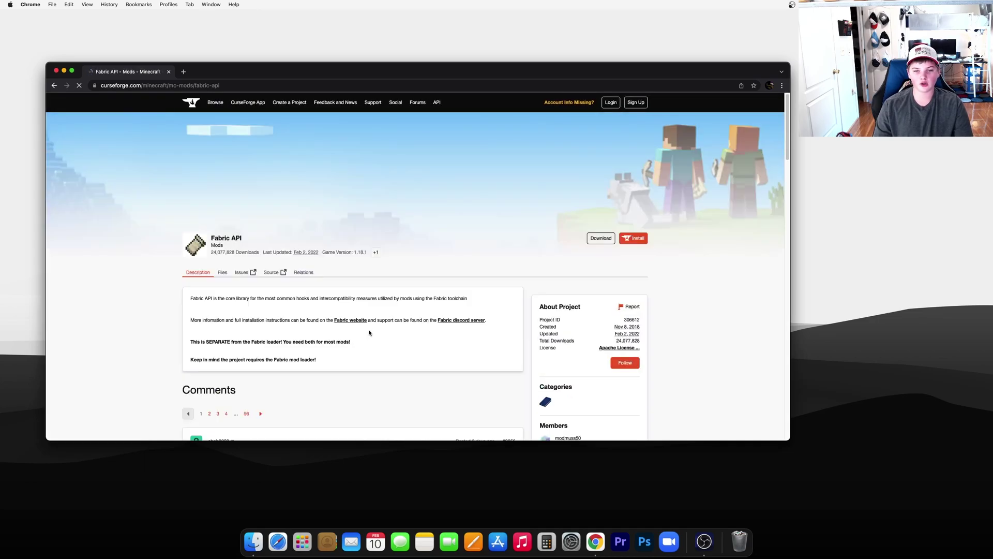
{"action": "left_click", "coordinate": [221, 273]}
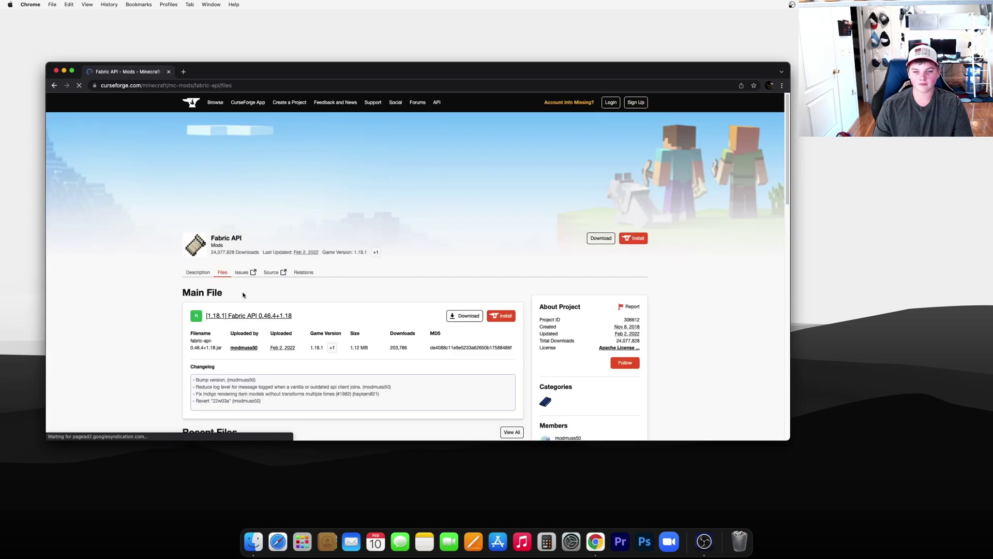
{"action": "left_click", "coordinate": [468, 317]}
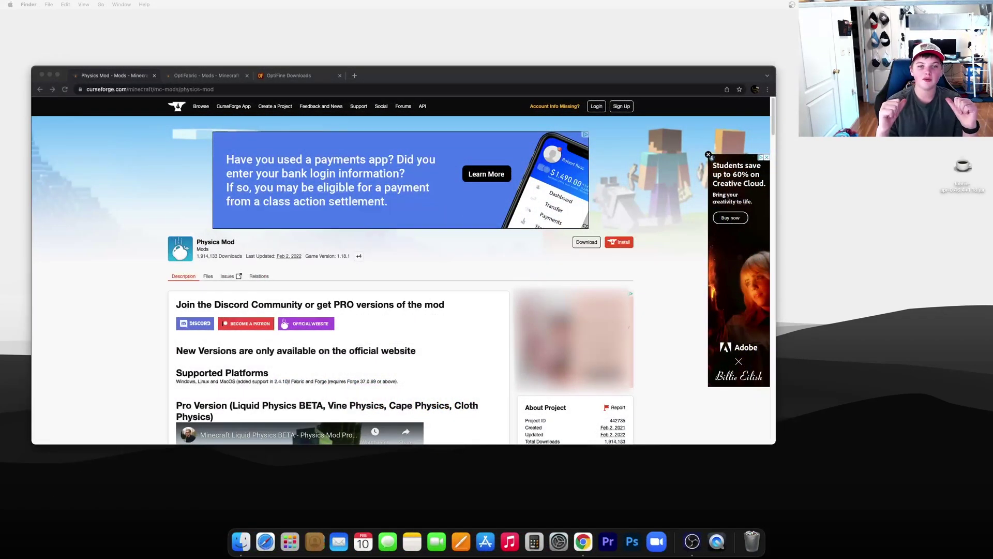
Download the Physics Mod and OptiFabric 1.12.10 main files from their CurseForge Files lists.
{"action": "left_click", "coordinate": [300, 76]}
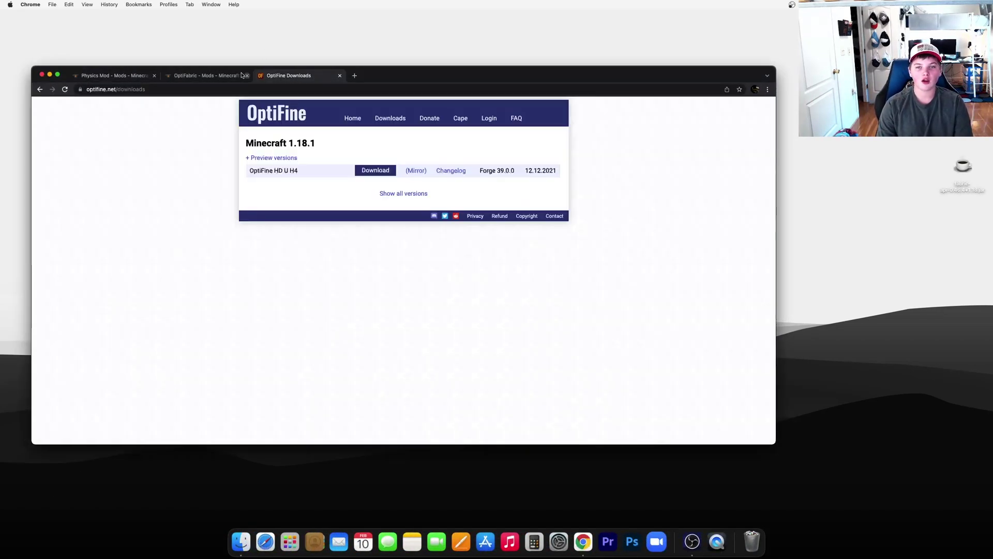
{"action": "left_click", "coordinate": [207, 75]}
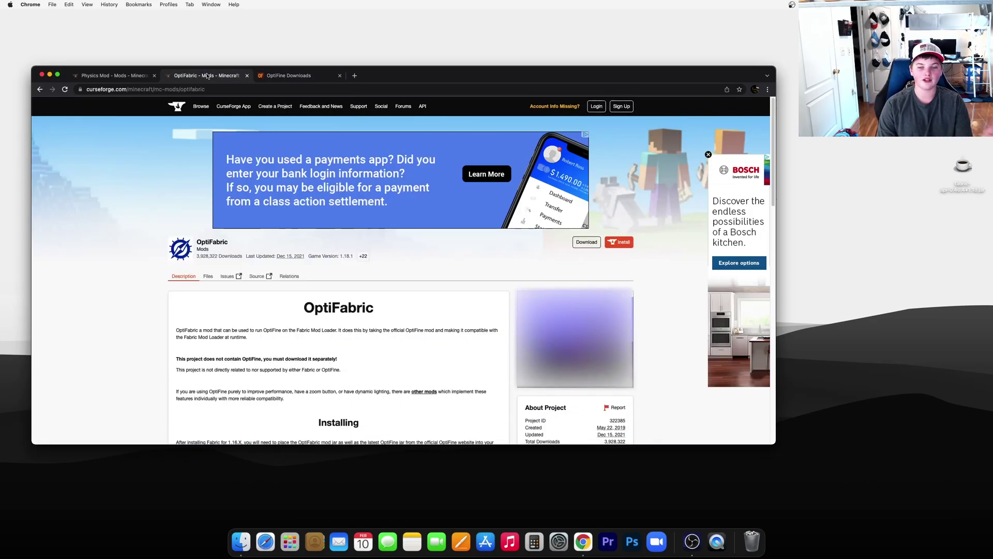
{"action": "left_click", "coordinate": [103, 76]}
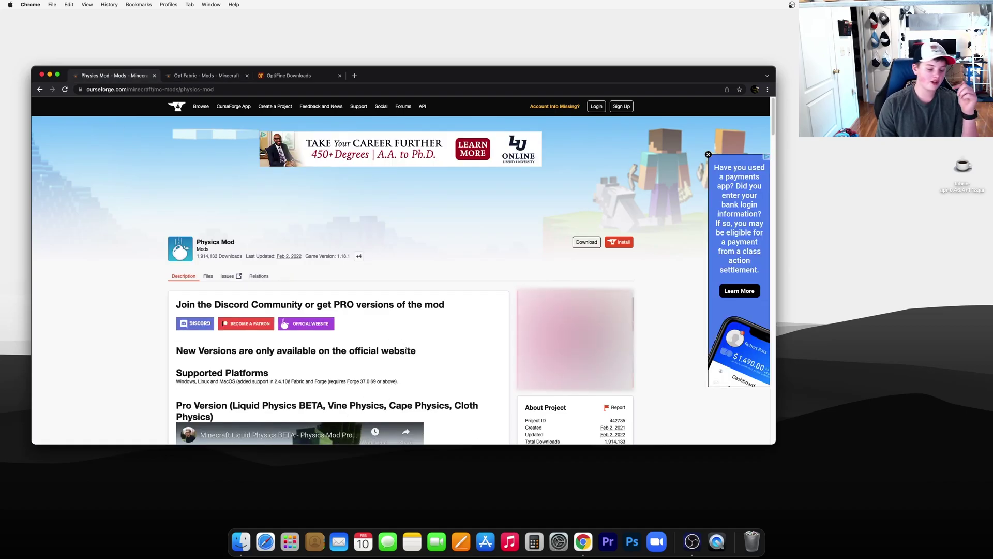
{"action": "left_click", "coordinate": [208, 277]}
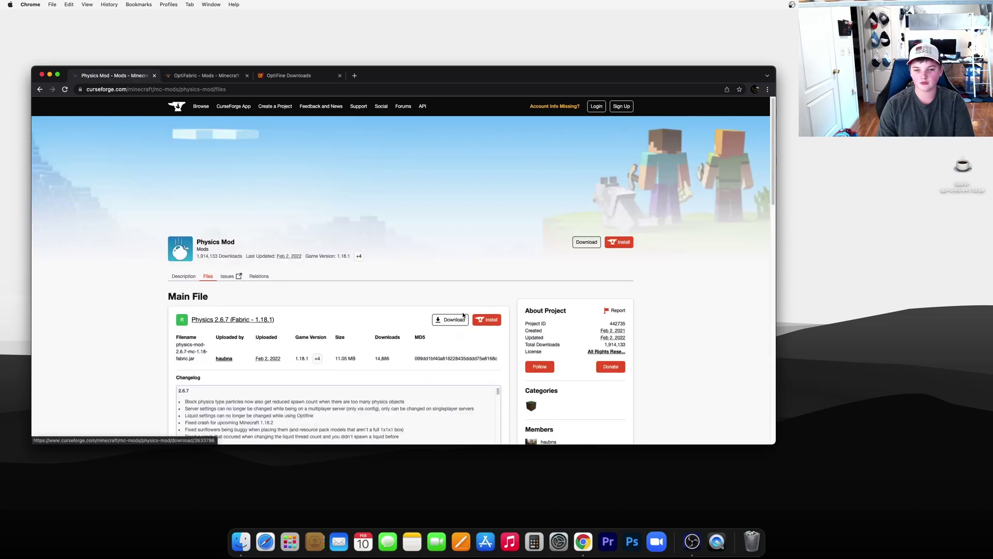
{"action": "left_click", "coordinate": [460, 319]}
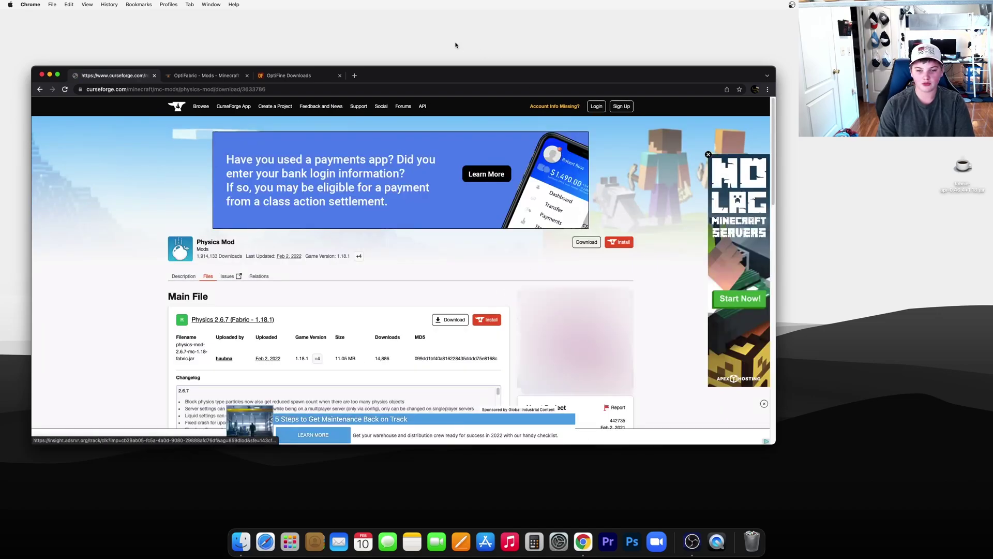
{"action": "key", "text": "ctrl+Tab"}
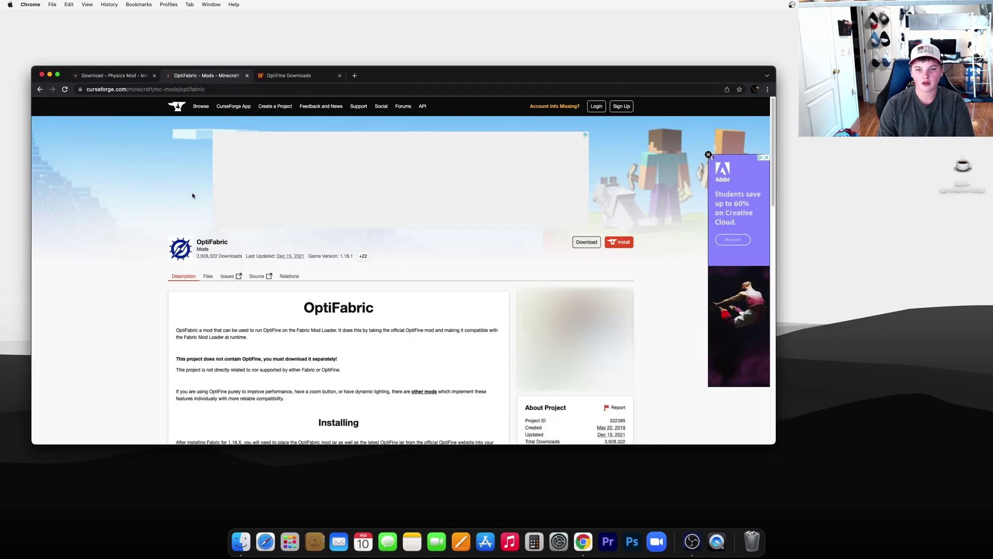
{"action": "left_click", "coordinate": [208, 275]}
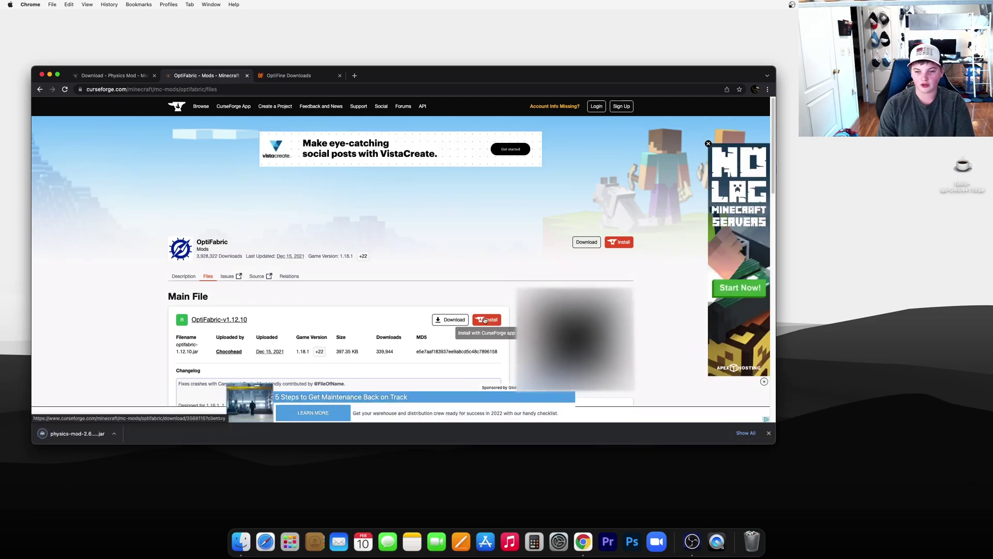
{"action": "left_click", "coordinate": [456, 320]}
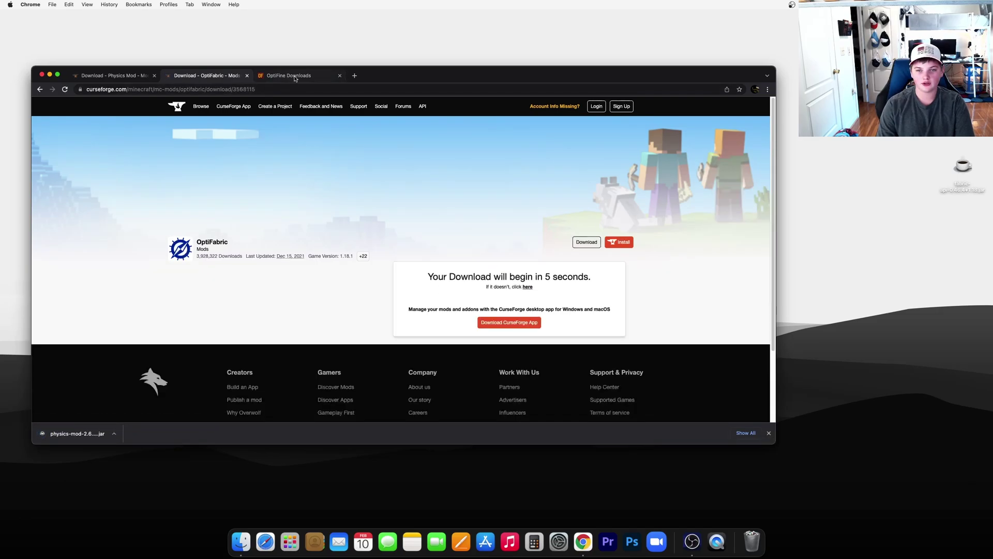
Download OptiFine 1.18.1 HD U H4 through its mirror, then close Chrome.
{"action": "left_click", "coordinate": [295, 77]}
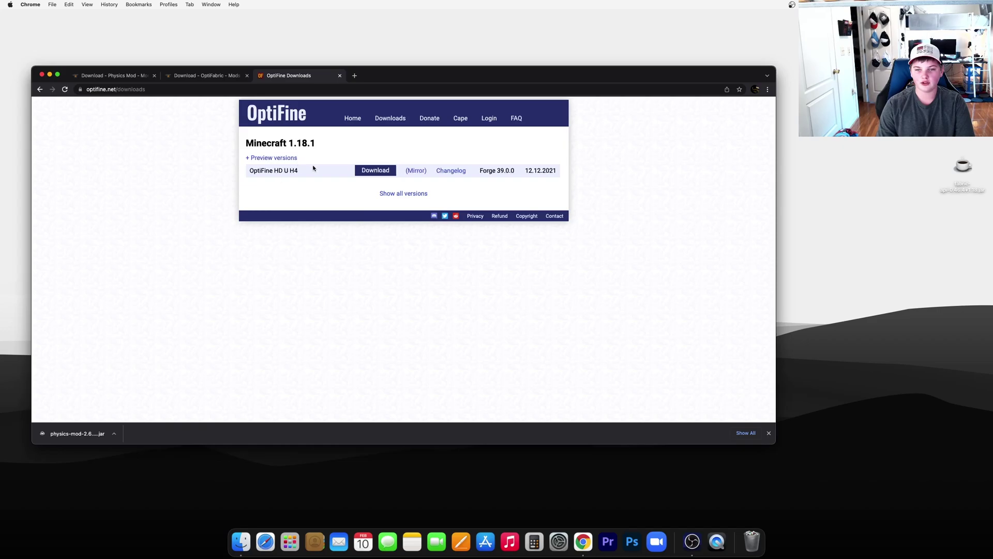
{"action": "left_click", "coordinate": [414, 170]}
{"action": "left_click", "coordinate": [414, 174]}
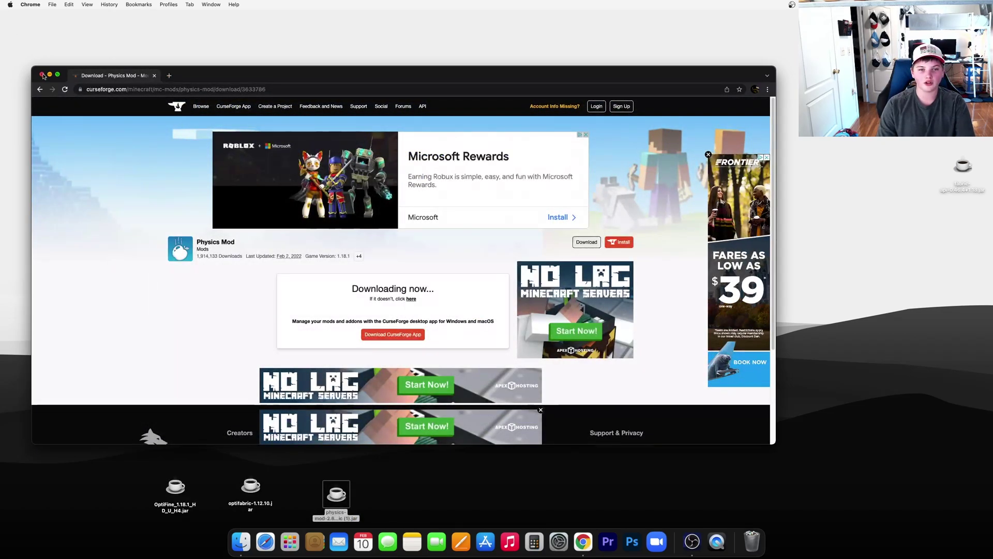
{"action": "left_click", "coordinate": [43, 75]}
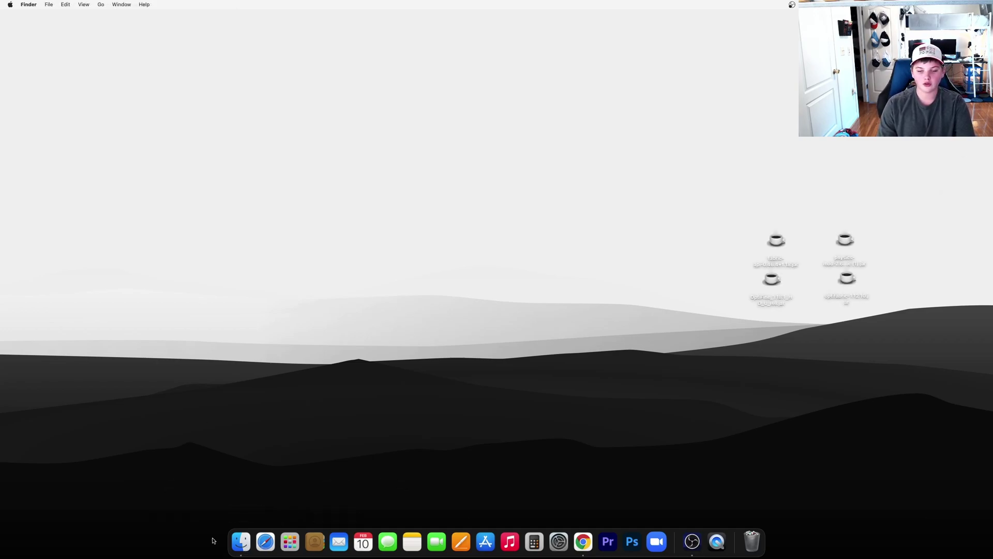
Browse to Library > Application Support > minecraft and move the old mods folder to the Trash.
{"action": "left_click", "coordinate": [241, 542]}
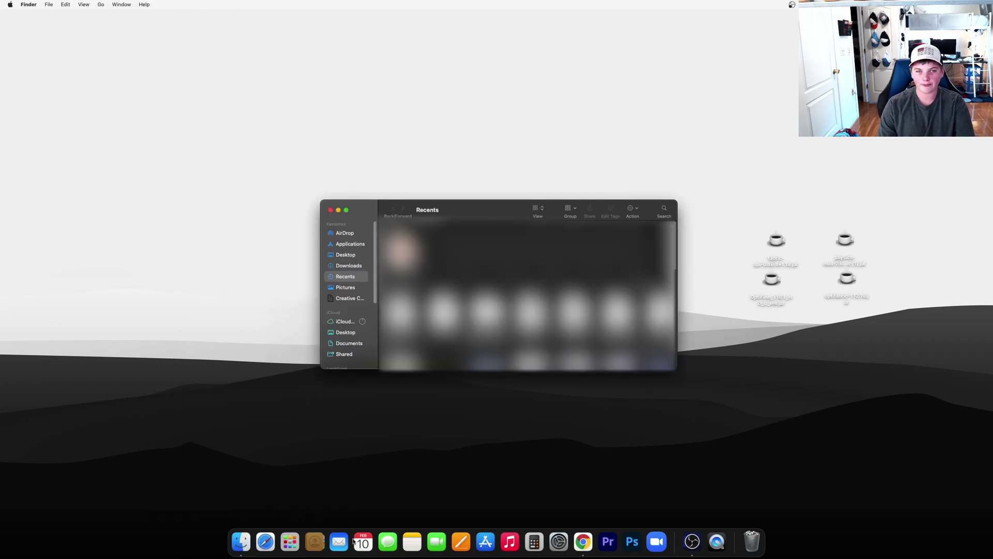
{"action": "left_click", "coordinate": [97, 3]}
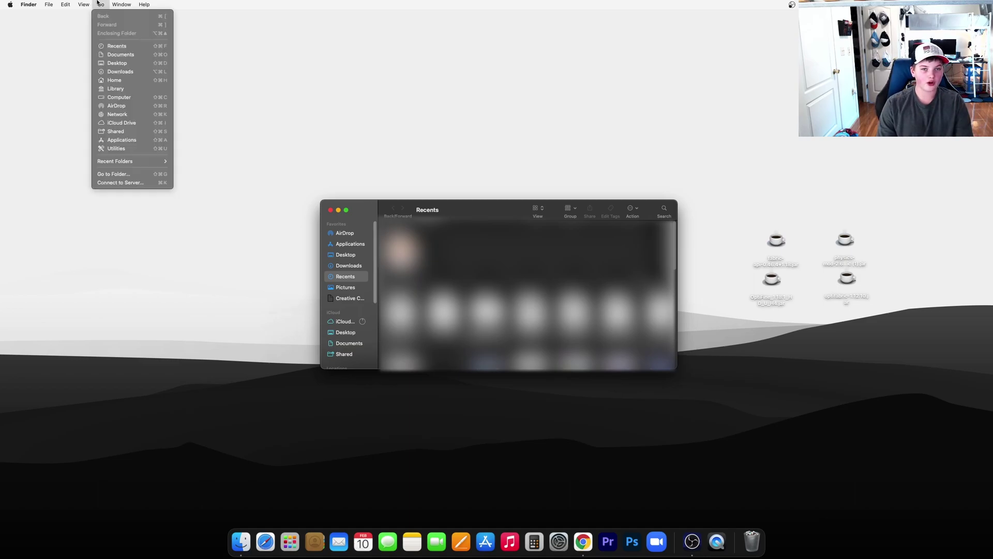
{"action": "left_click", "coordinate": [132, 89]}
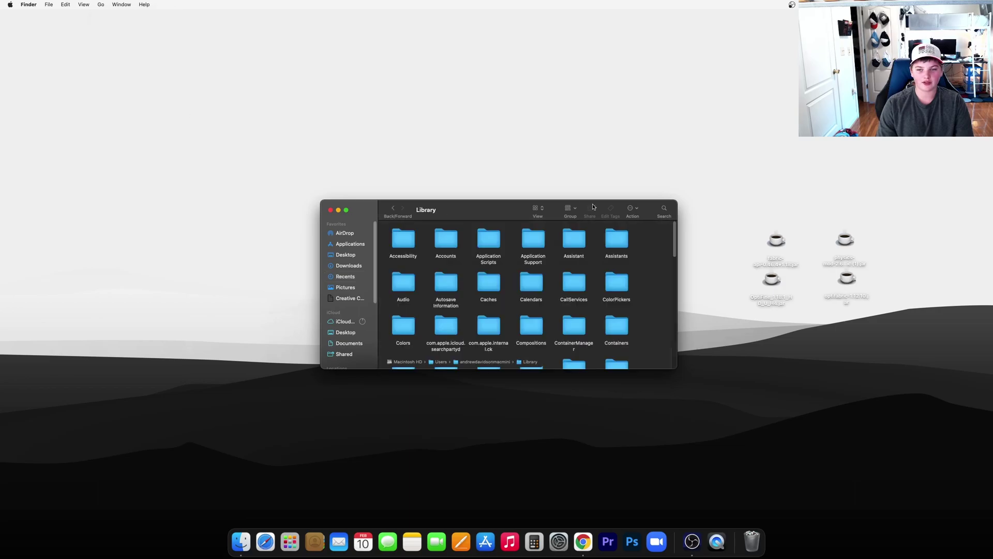
{"action": "double_click", "coordinate": [538, 243]}
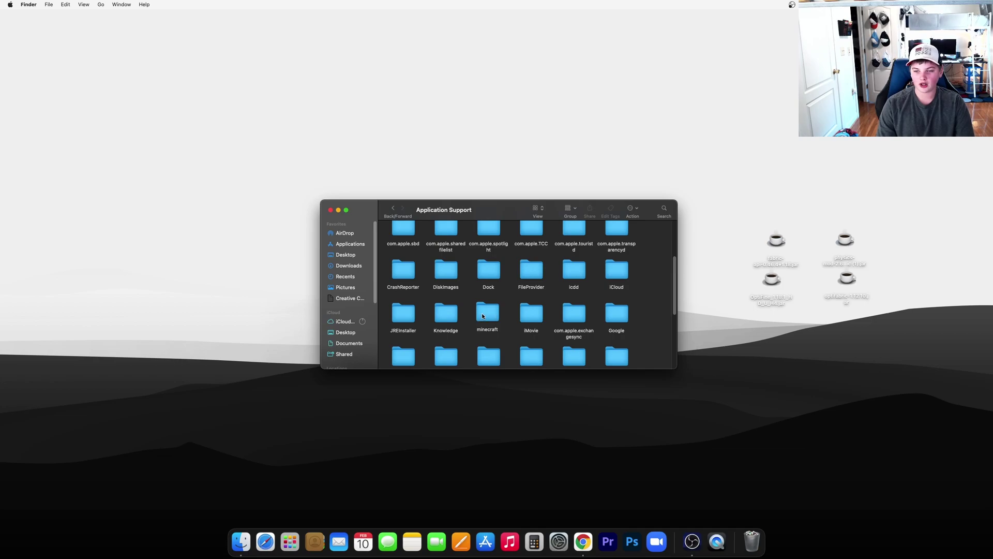
{"action": "double_click", "coordinate": [483, 316]}
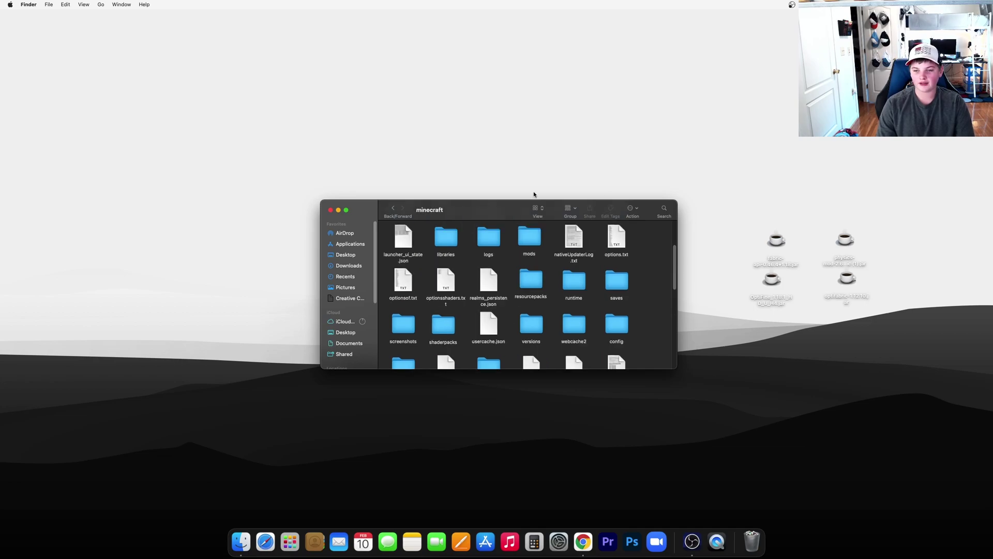
{"action": "mouse_move", "coordinate": [531, 241]}
{"action": "left_mouse_down"}
{"action": "mouse_move", "coordinate": [745, 514]}
{"action": "mouse_move", "coordinate": [752, 542]}
{"action": "left_mouse_up"}
Create a new folder named 'mods' inside the minecraft folder.
{"action": "right_click", "coordinate": [529, 244]}
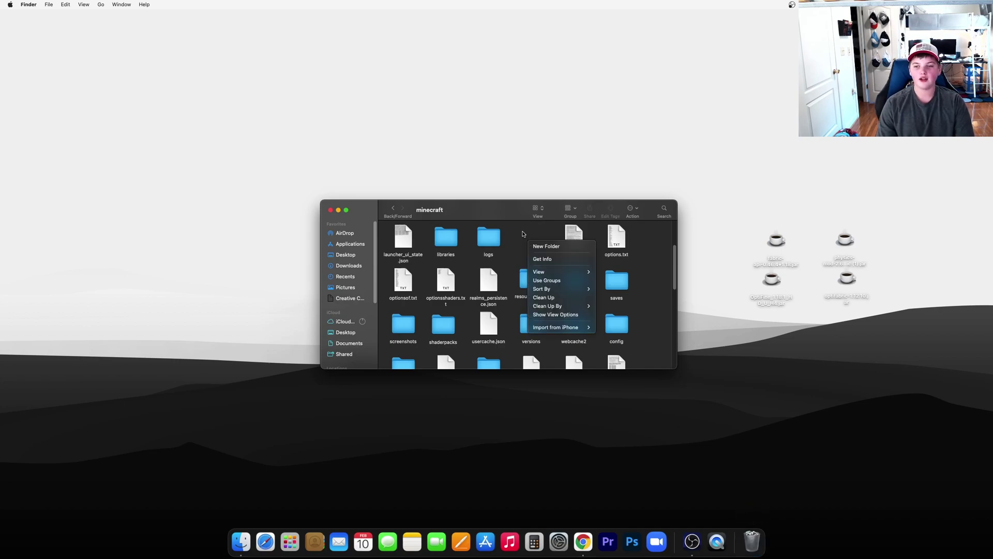
{"action": "left_click", "coordinate": [546, 246]}
{"action": "type", "text": "mo"}
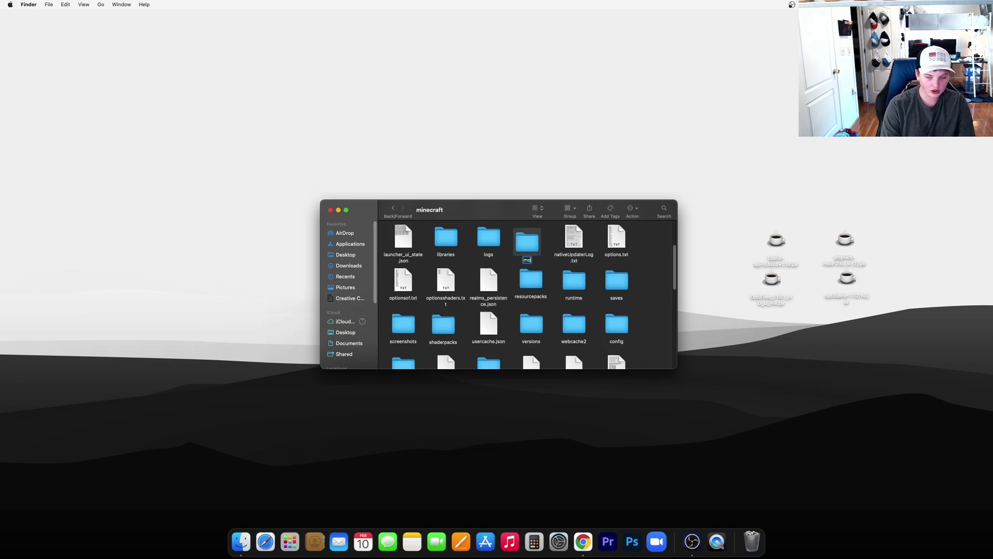
{"action": "type", "text": "ds"}
{"action": "left_click", "coordinate": [549, 262]}
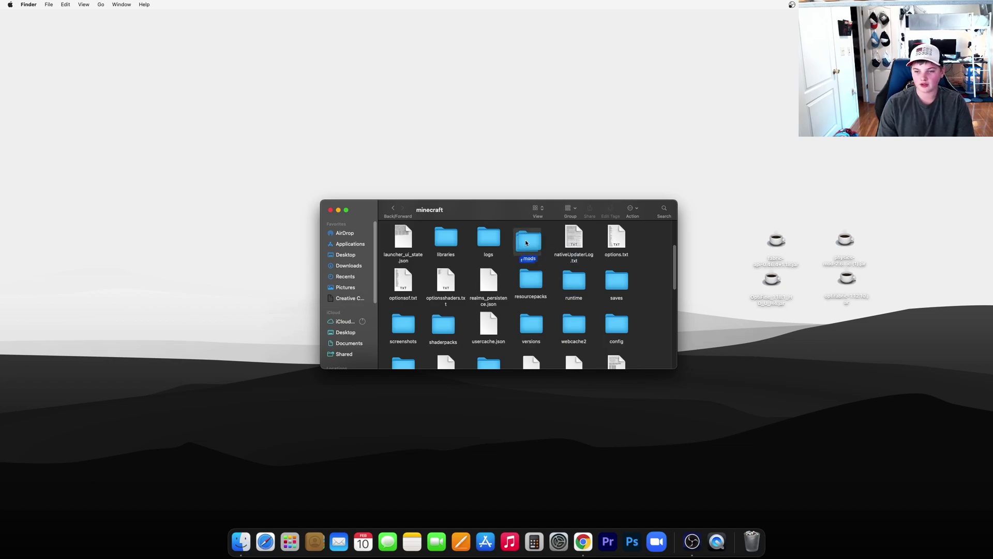
Move the four desktop .jar files into mods and open the folder.
{"action": "left_click_drag", "start_coordinate": [526, 241], "coordinate": [517, 240]}
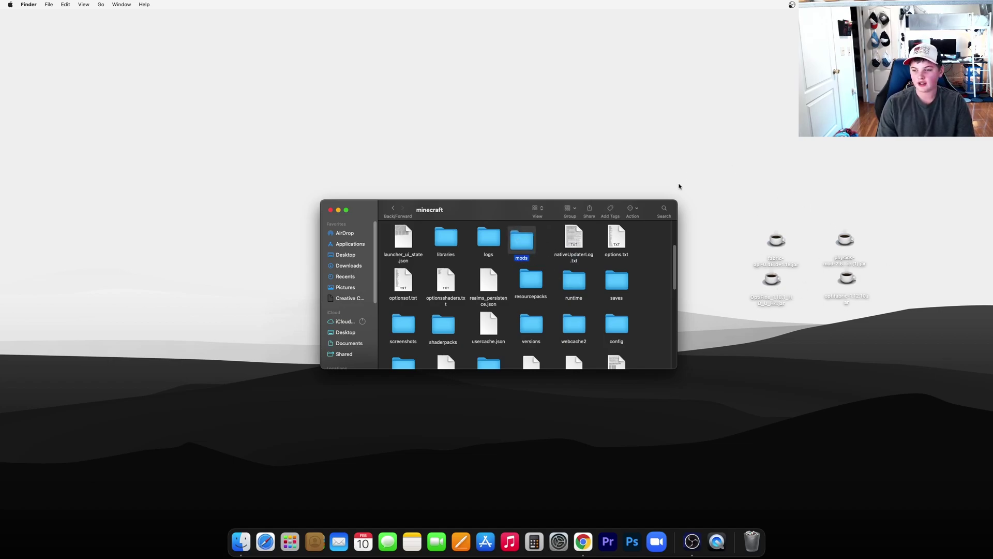
{"action": "mouse_move", "coordinate": [732, 208]}
{"action": "left_mouse_down"}
{"action": "mouse_move", "coordinate": [870, 311]}
{"action": "mouse_move", "coordinate": [609, 366]}
{"action": "mouse_move", "coordinate": [522, 227]}
{"action": "mouse_move", "coordinate": [522, 239]}
{"action": "left_mouse_up"}
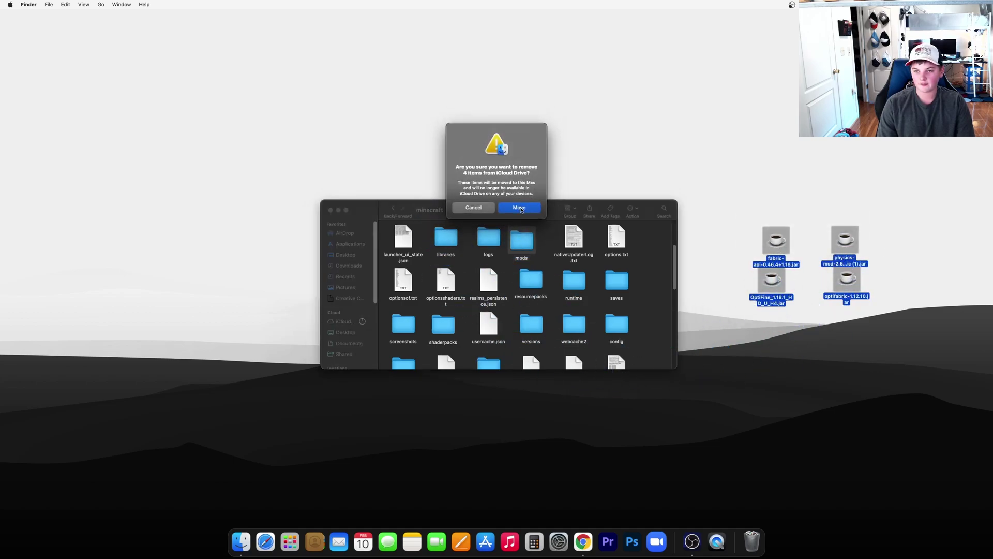
{"action": "left_click", "coordinate": [520, 207]}
{"action": "double_click", "coordinate": [528, 244]}
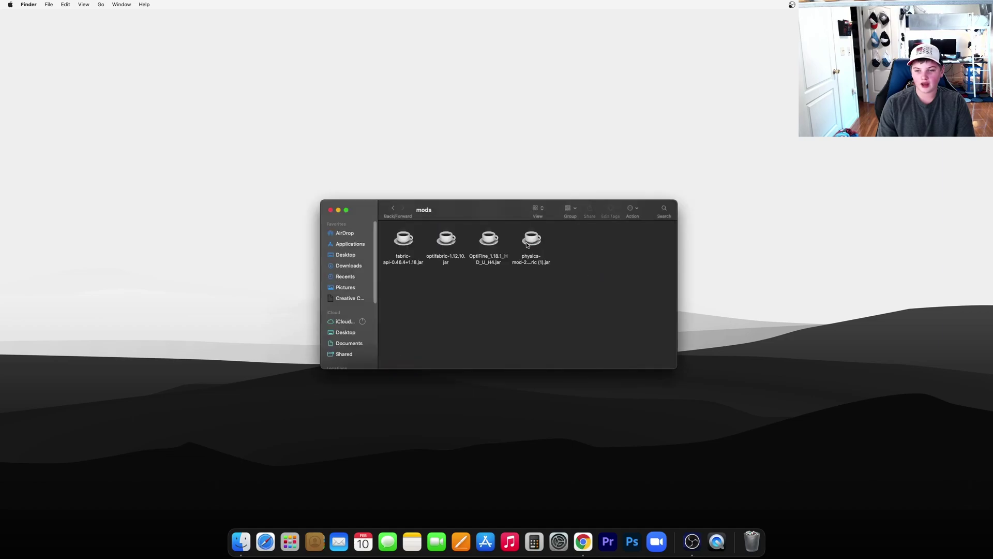
Run the OptiFine jar with JavaLauncher and install OptiFine HD Ultra H4 for Minecraft 1.18.1.
{"action": "right_click", "coordinate": [492, 239]}
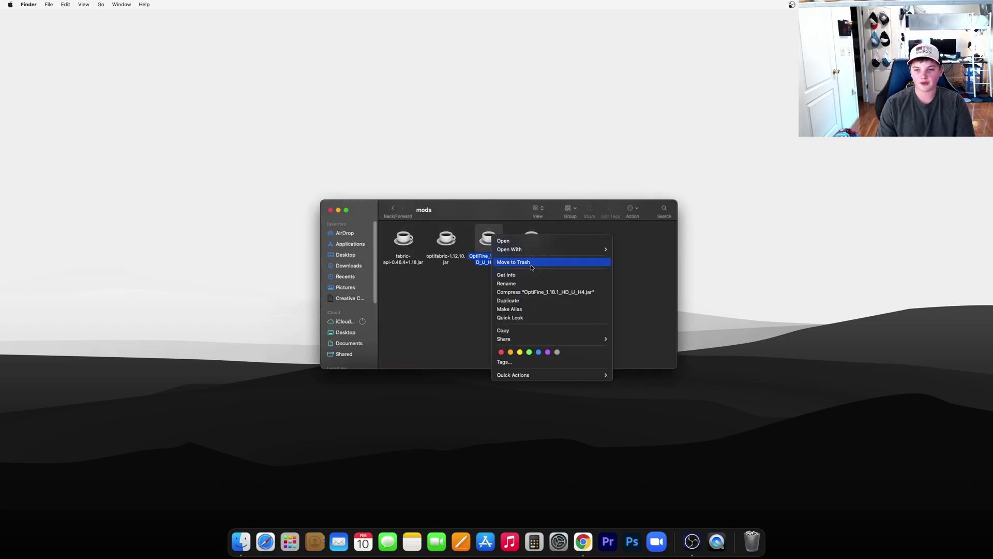
{"action": "mouse_move", "coordinate": [558, 249]}
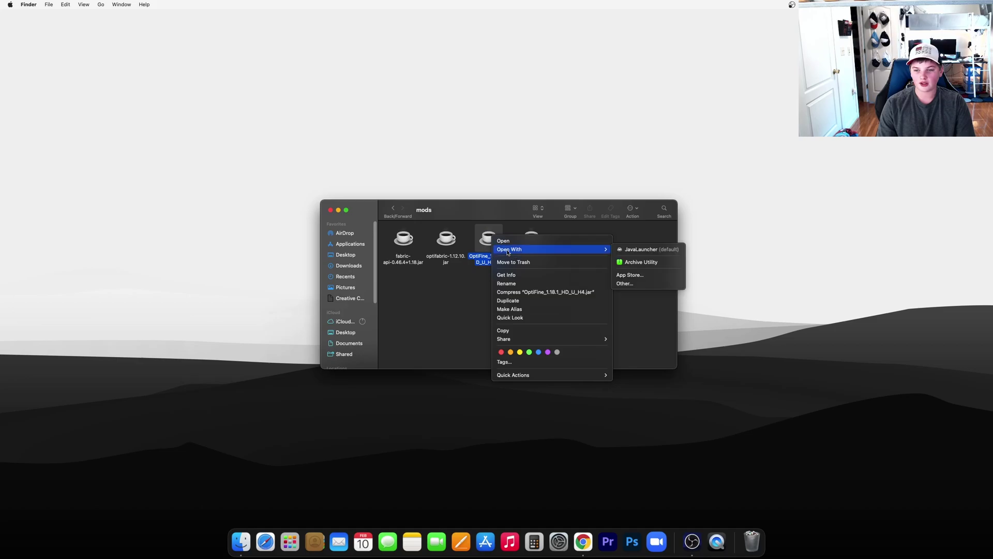
{"action": "left_click", "coordinate": [658, 250]}
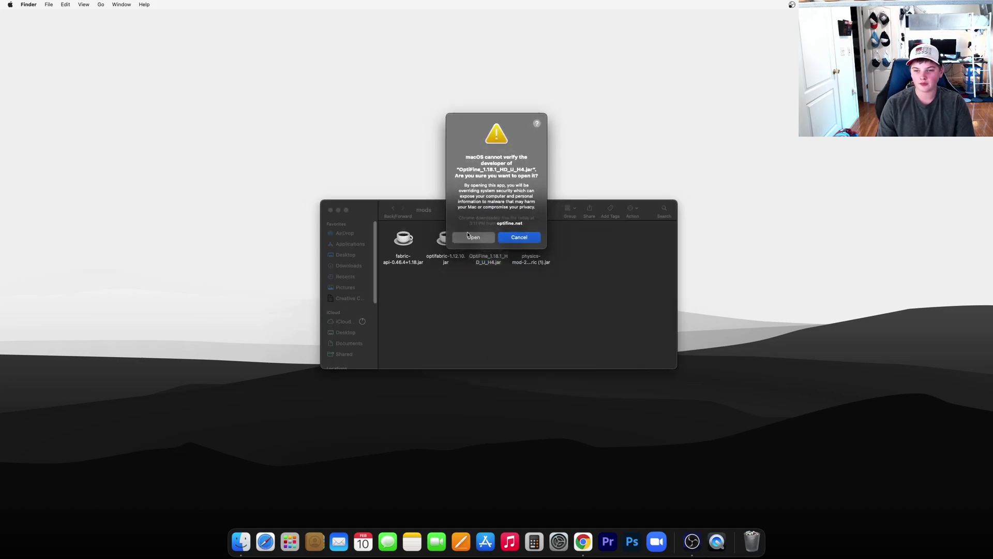
{"action": "left_click", "coordinate": [467, 236]}
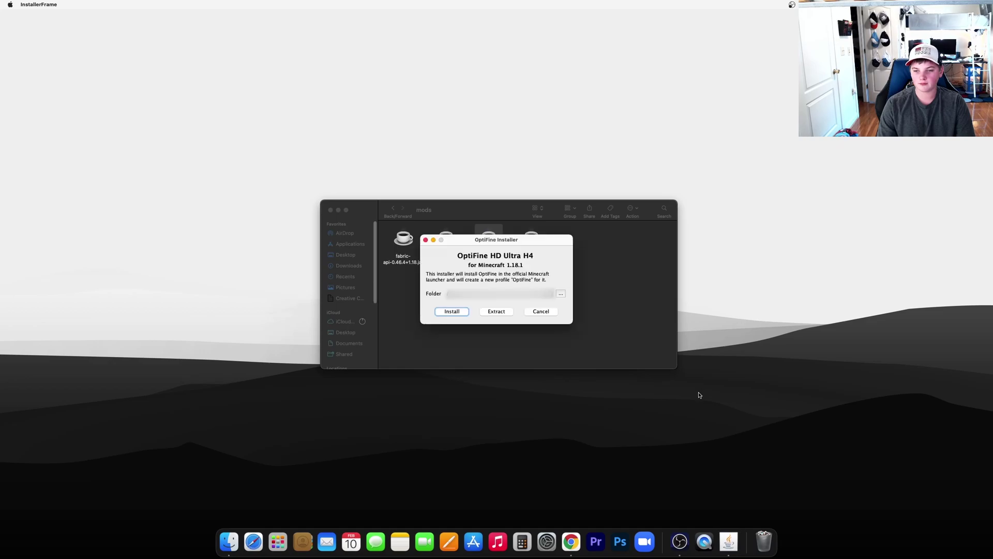
{"action": "left_click", "coordinate": [456, 313]}
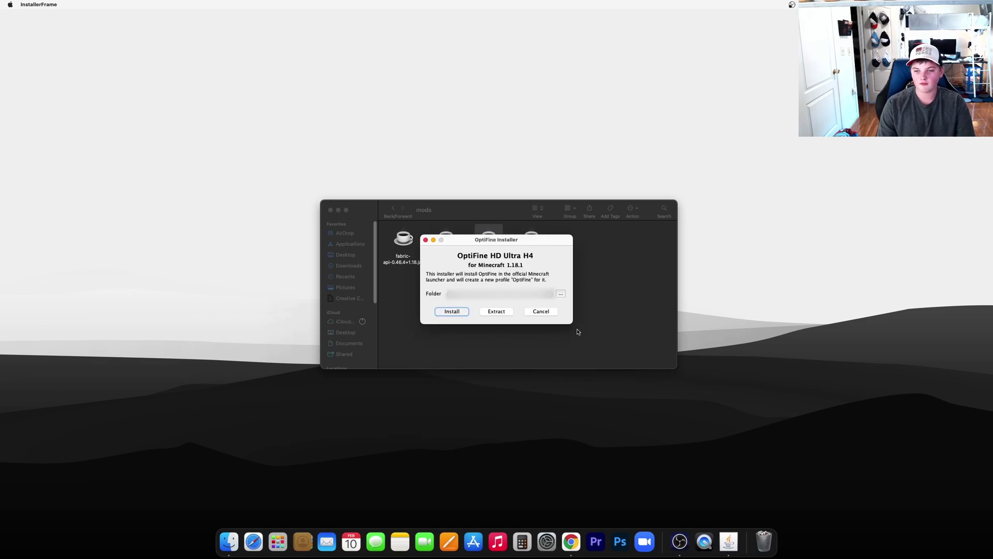
{"action": "left_click", "coordinate": [542, 305]}
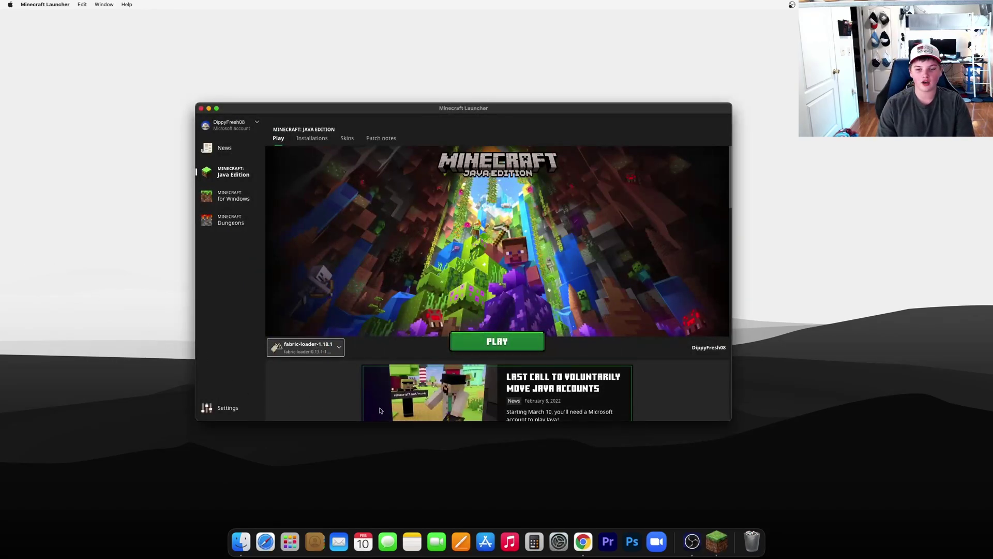
Add a new installation using the release fabric-loader-0.13.1-1.18.1 version.
{"action": "left_click", "coordinate": [316, 351]}
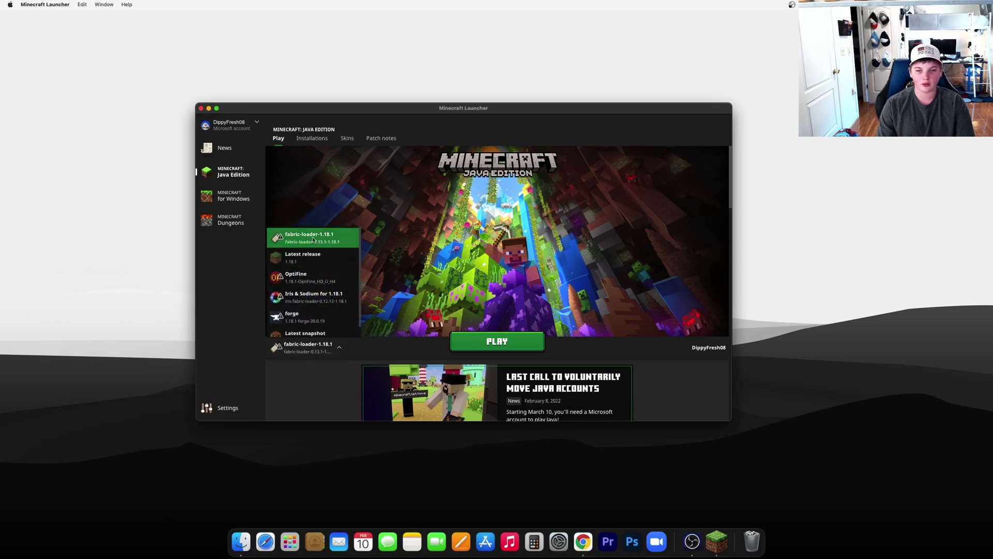
{"action": "left_click", "coordinate": [320, 237]}
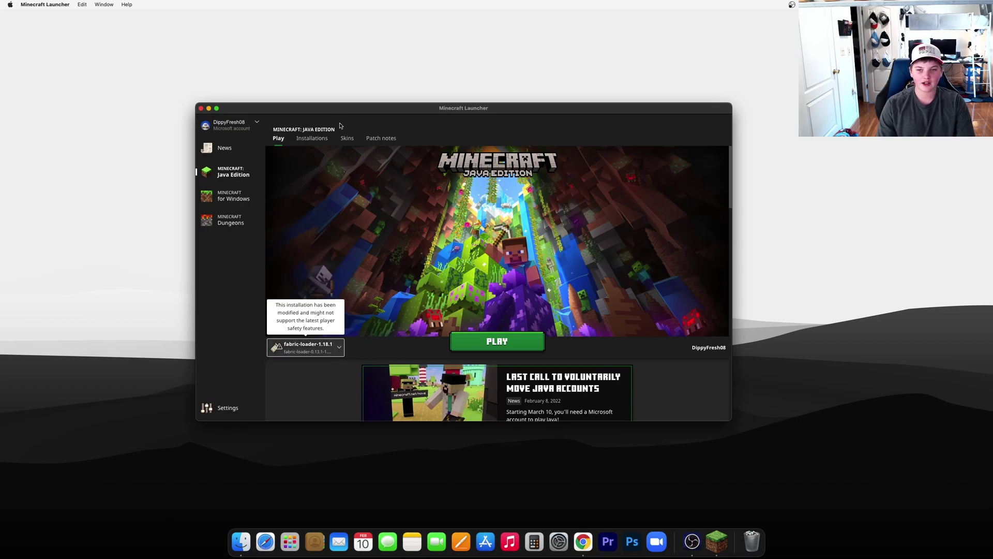
{"action": "left_click", "coordinate": [317, 141]}
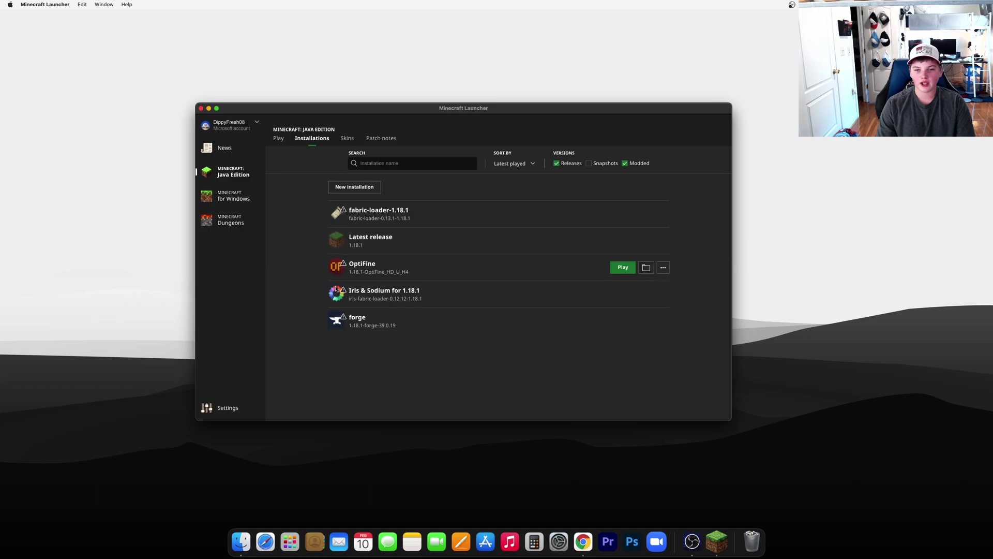
{"action": "mouse_move", "coordinate": [394, 209]}
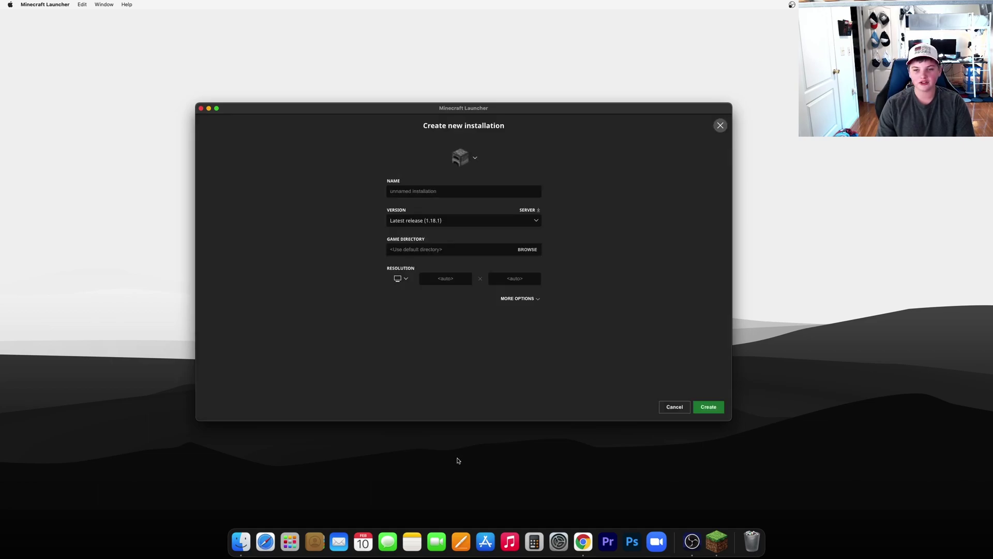
{"action": "left_click", "coordinate": [536, 222]}
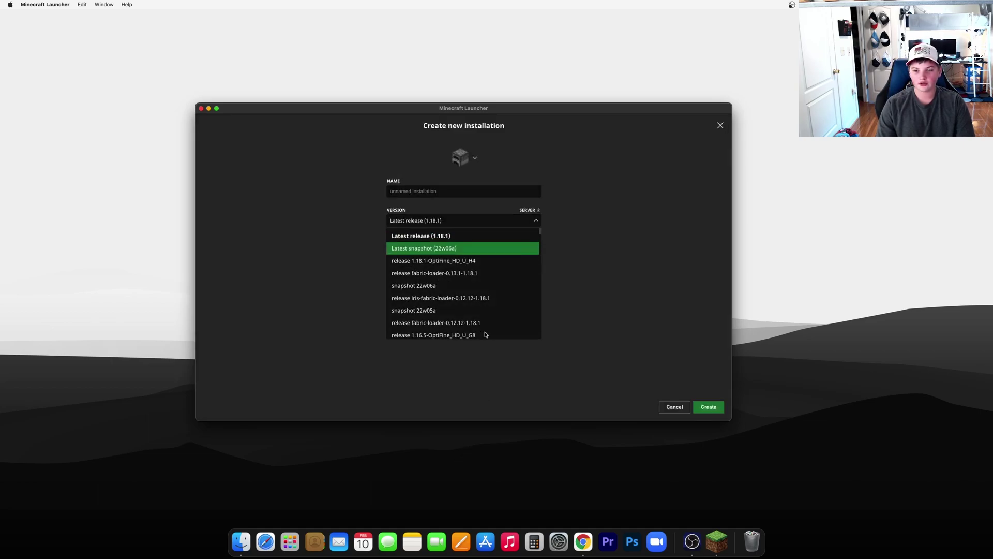
{"action": "left_click", "coordinate": [475, 276]}
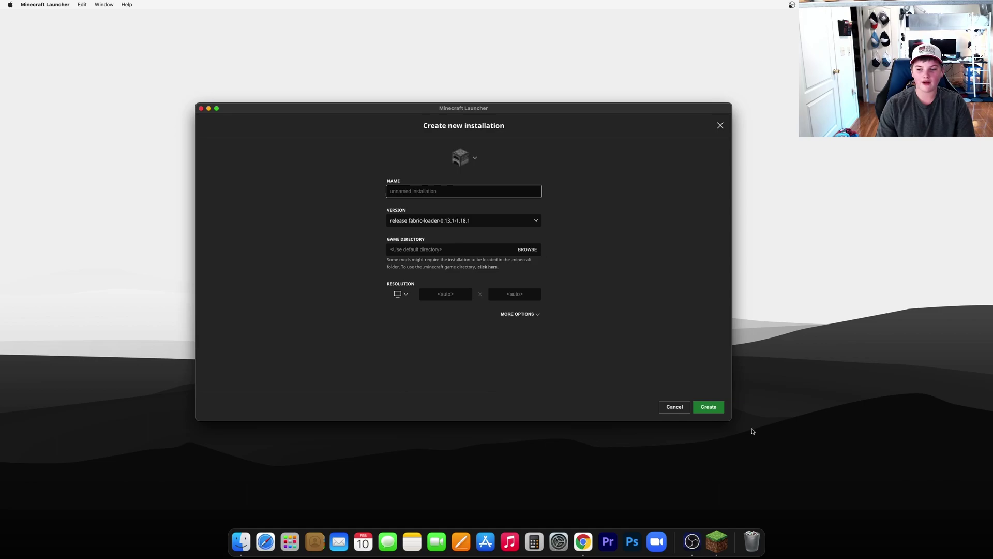
{"action": "left_click", "coordinate": [712, 408]}
{"action": "mouse_move", "coordinate": [534, 354]}
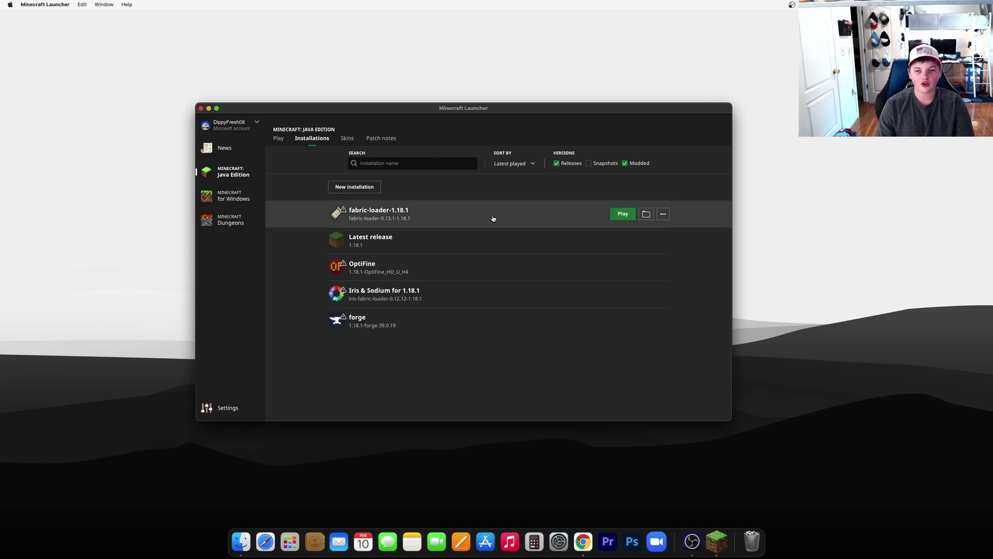
Edit fabric-loader-1.18.1 and expand More Options to its -Xmx2G JVM arguments field.
{"action": "mouse_move", "coordinate": [601, 213]}
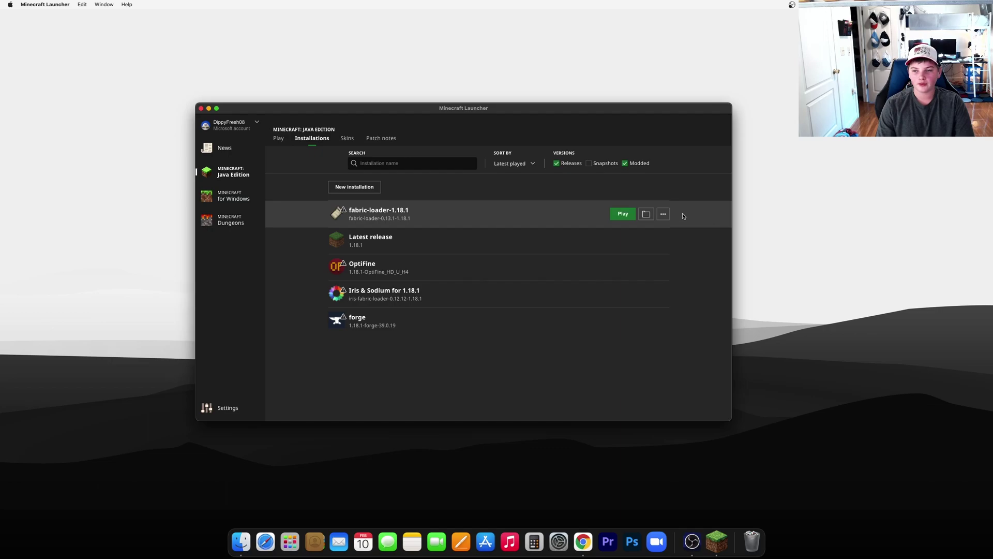
{"action": "left_click", "coordinate": [666, 215]}
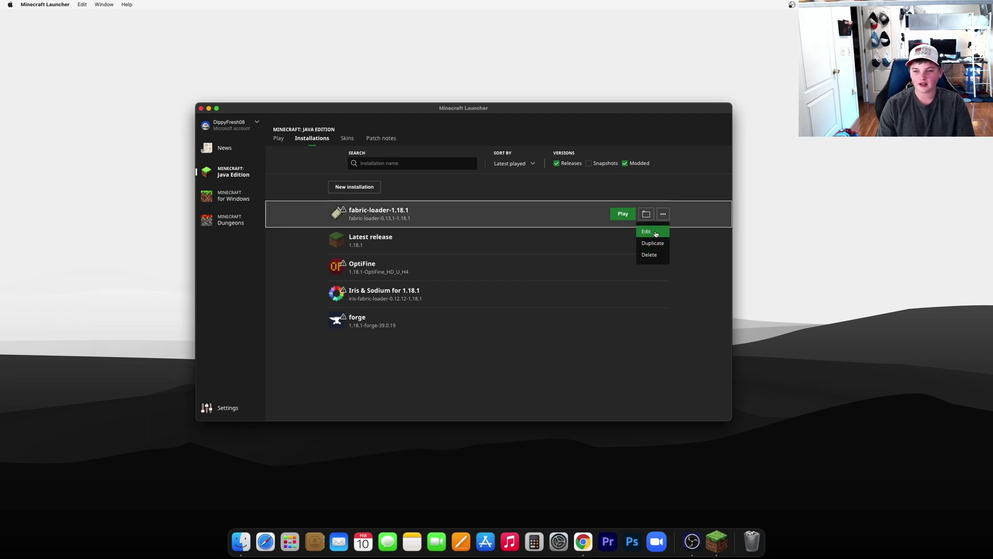
{"action": "left_click", "coordinate": [656, 234]}
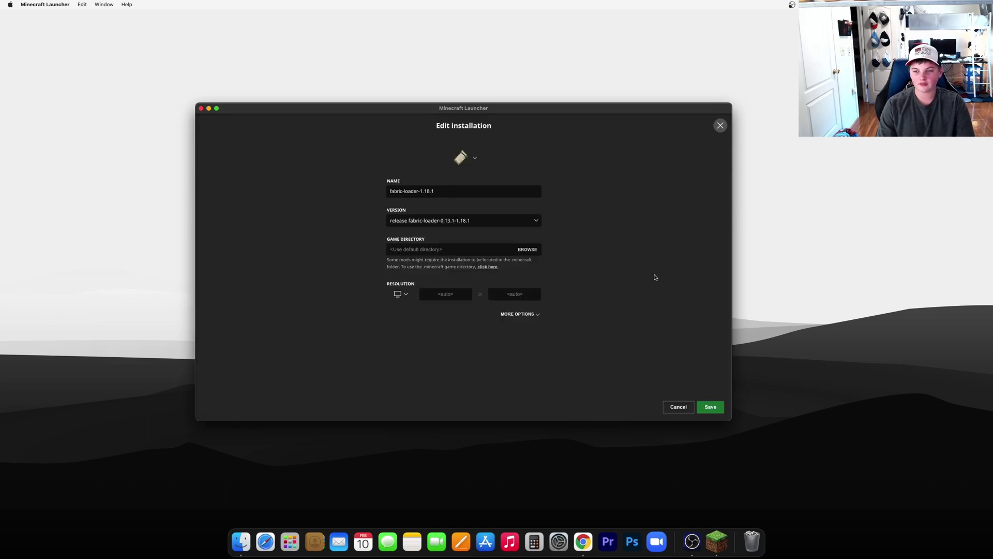
{"action": "left_click", "coordinate": [527, 314]}
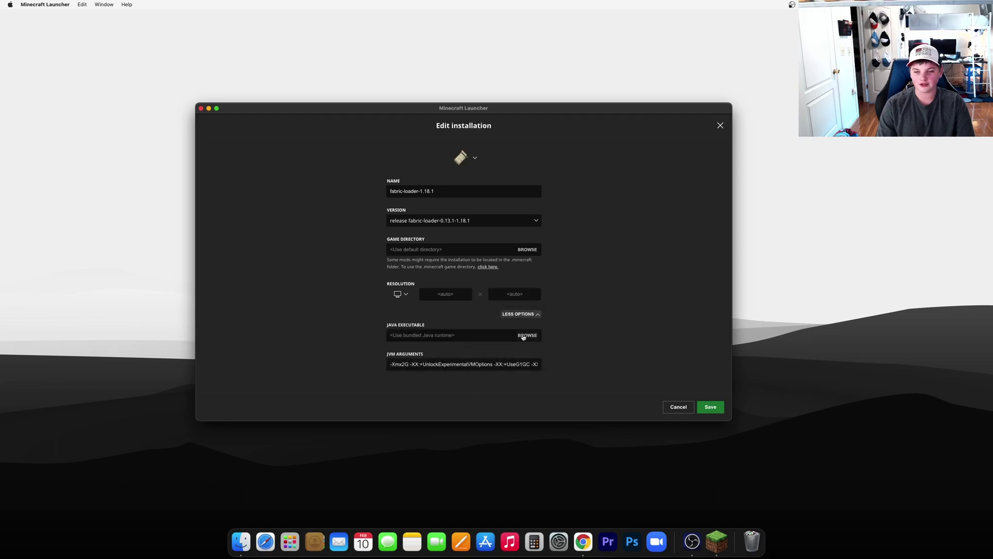
{"action": "left_click", "coordinate": [404, 363]}
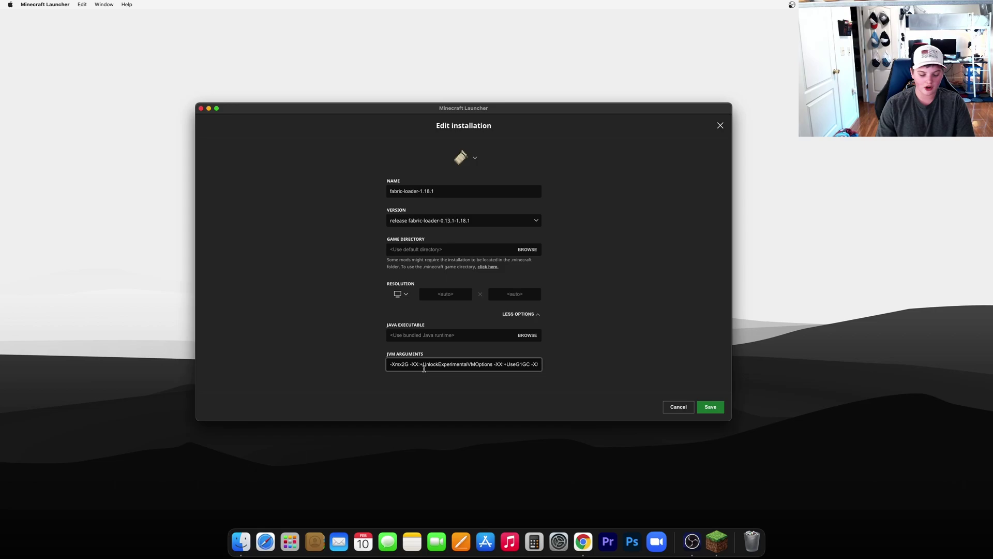